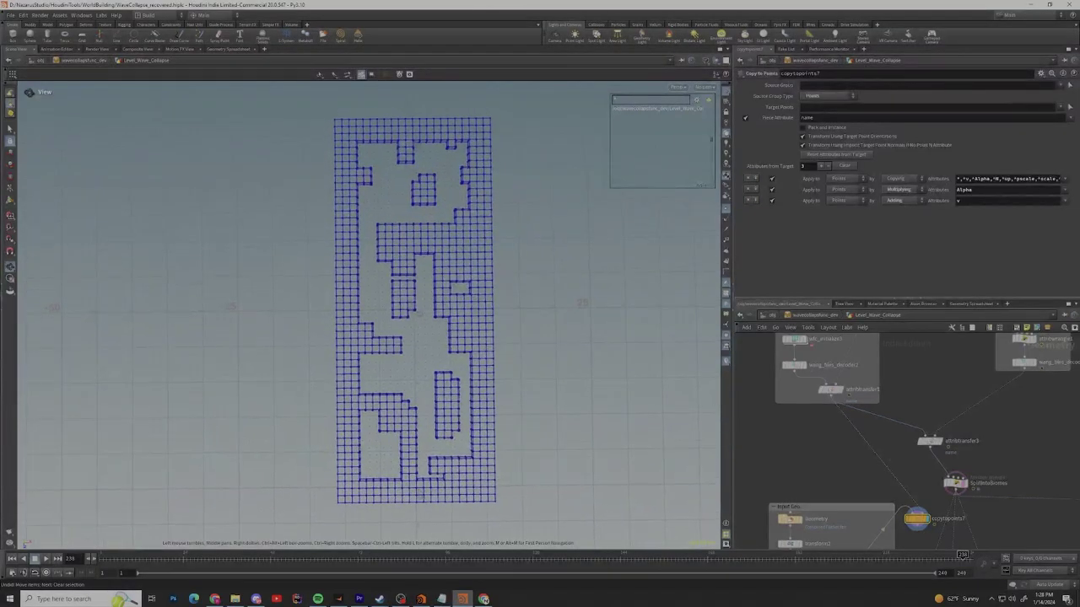
Show the expressions behind the Rows and Columns parameters of the wfc_initialize3 grid node.
scroll(495, 314, up, 4)
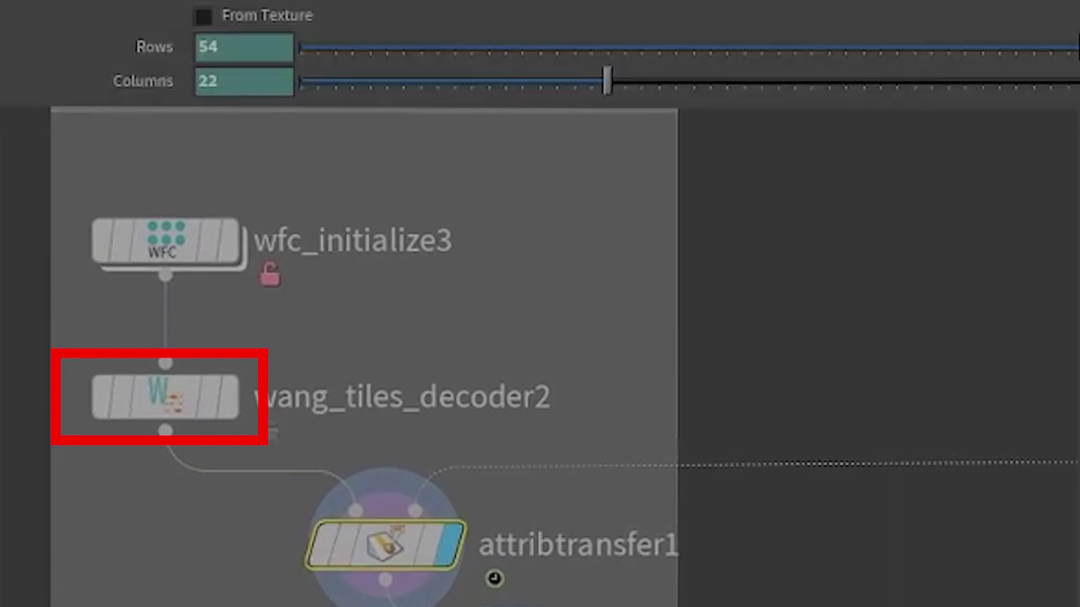
click(153, 47)
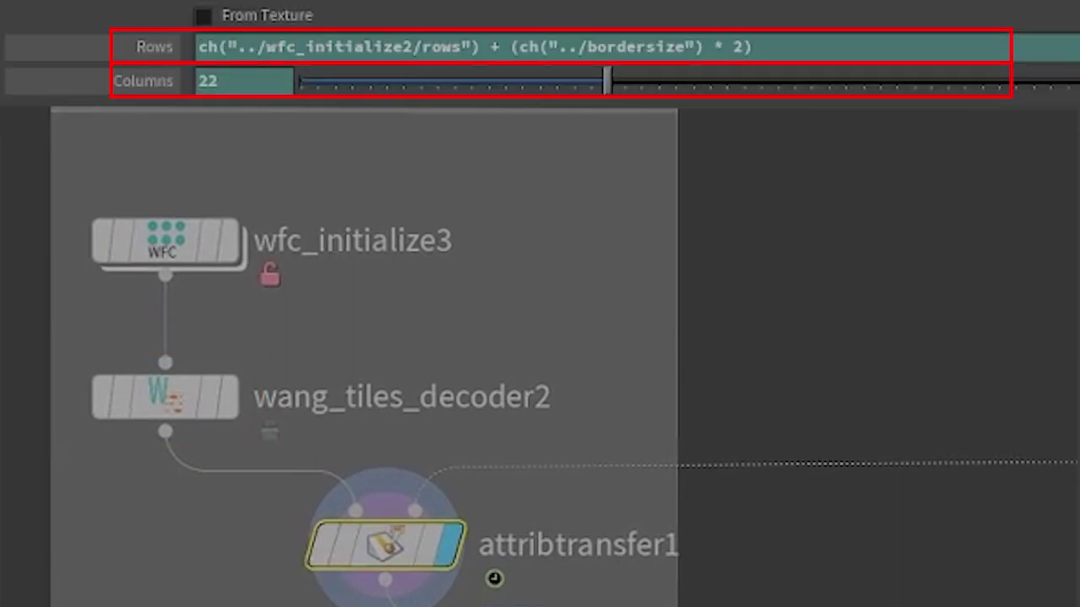
click(145, 81)
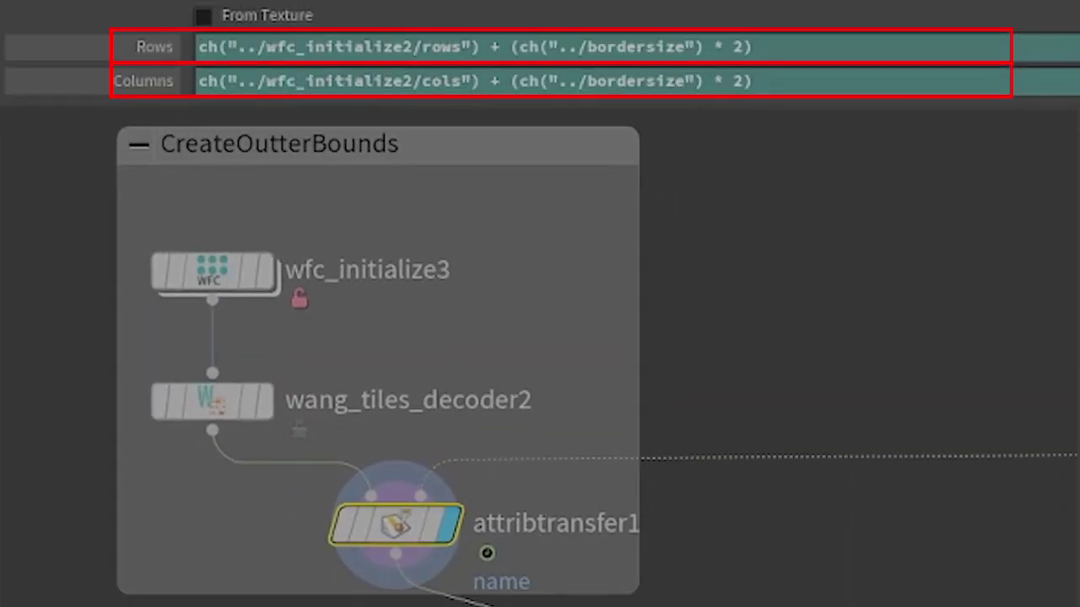
click(242, 325)
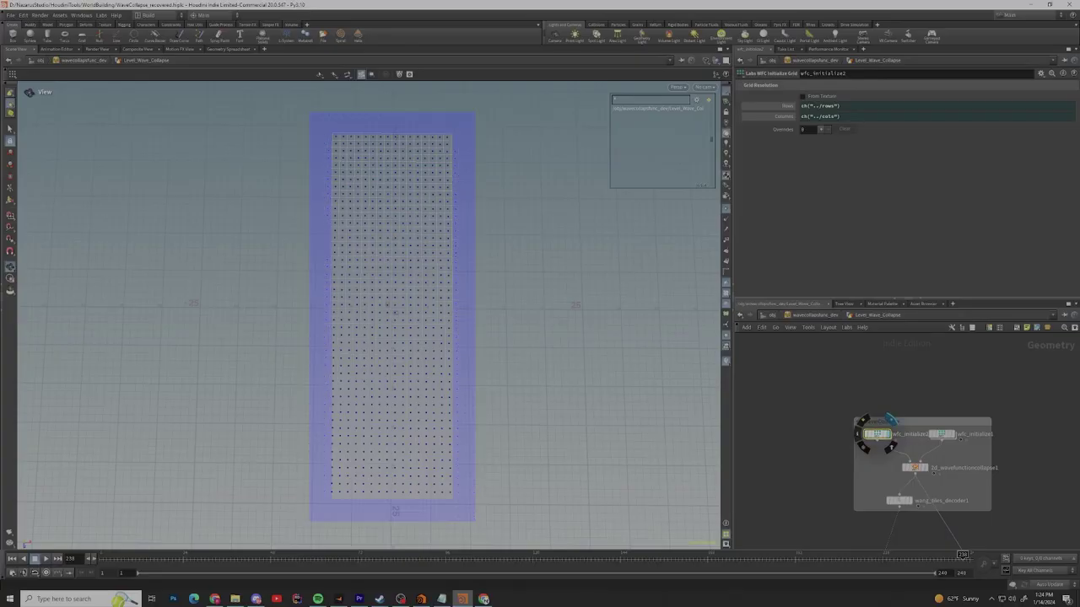
Toggle the display of the wfc_initialize2 grid to compare the interior world area with the outer border.
click(875, 434)
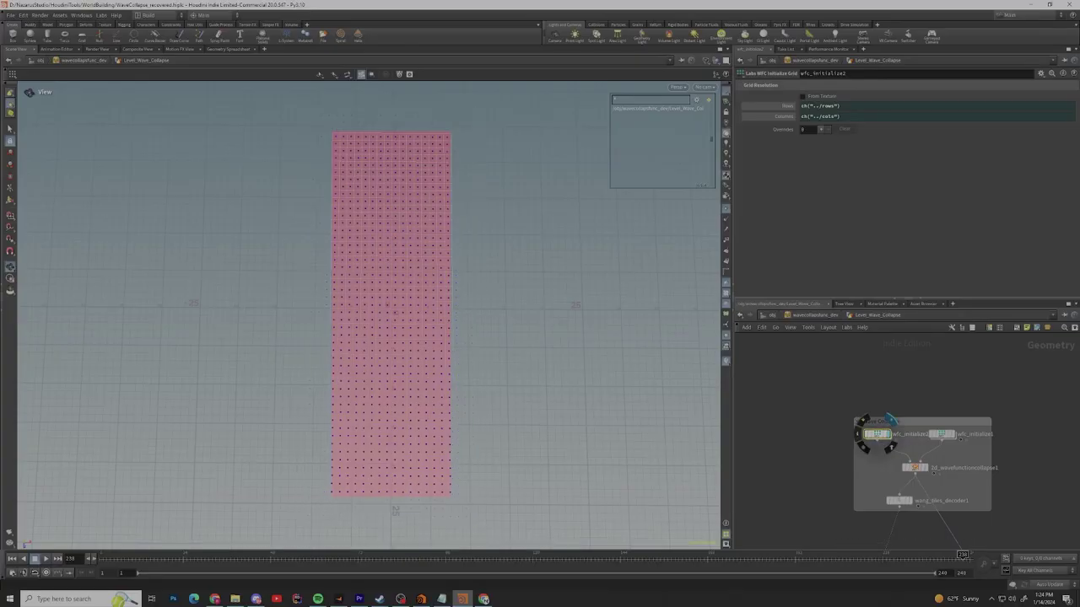
click(886, 434)
click(887, 433)
click(886, 433)
click(887, 433)
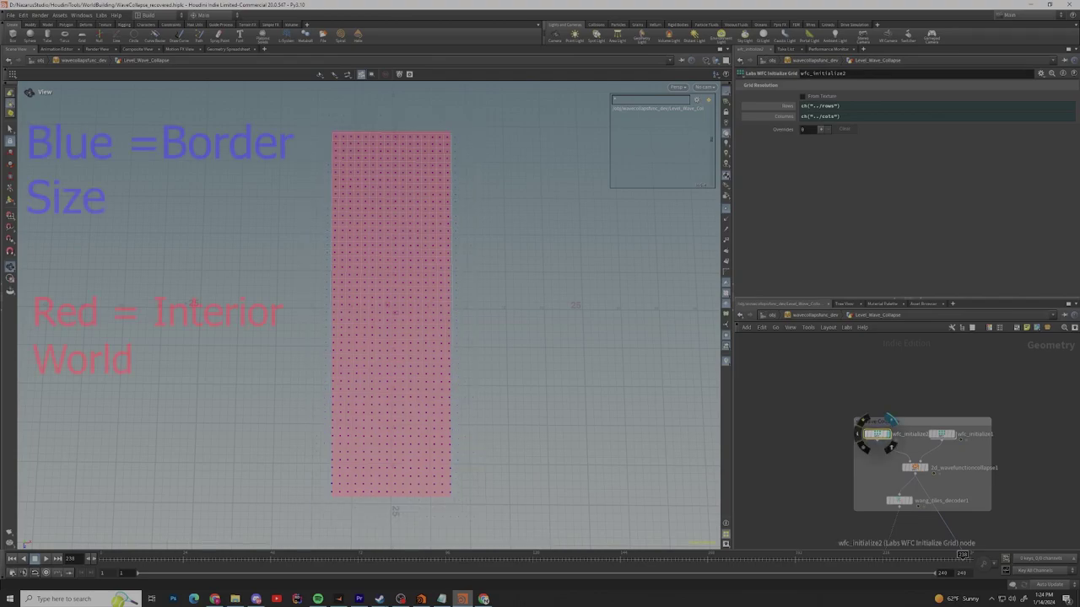
click(886, 433)
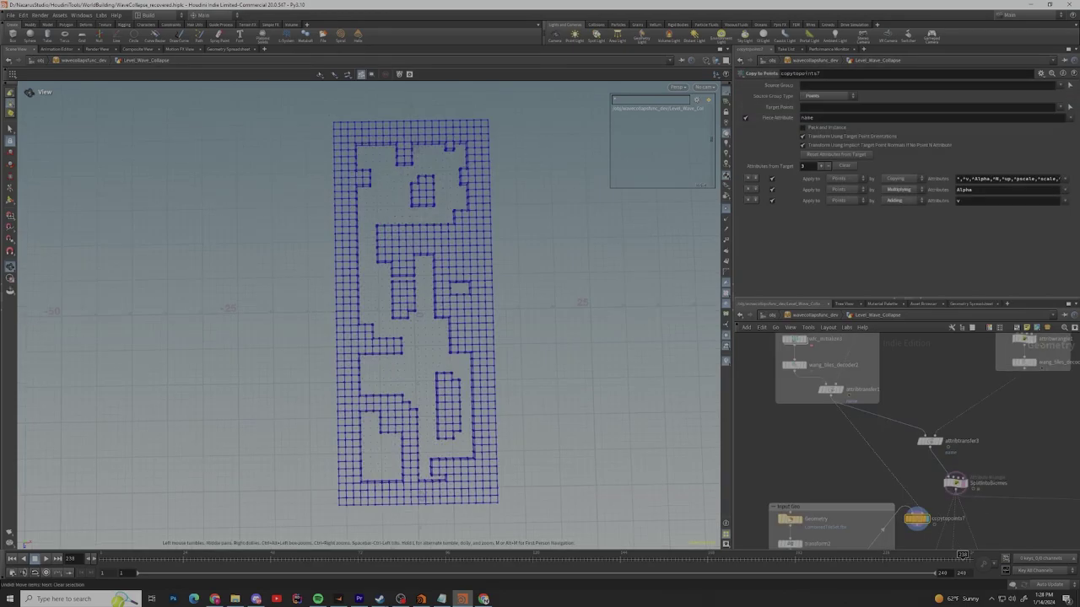
Inspect the wall layout of the generated level mesh from above and from an angle.
drag(419, 315, 422, 323)
right_drag(422, 322, 392, 403)
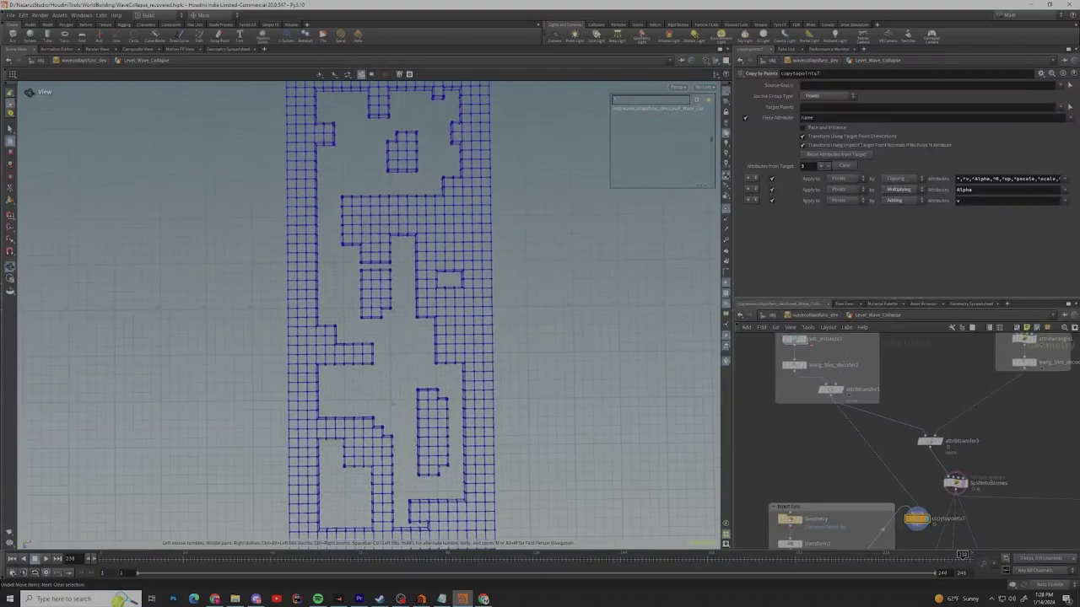
middle_drag(392, 403, 413, 407)
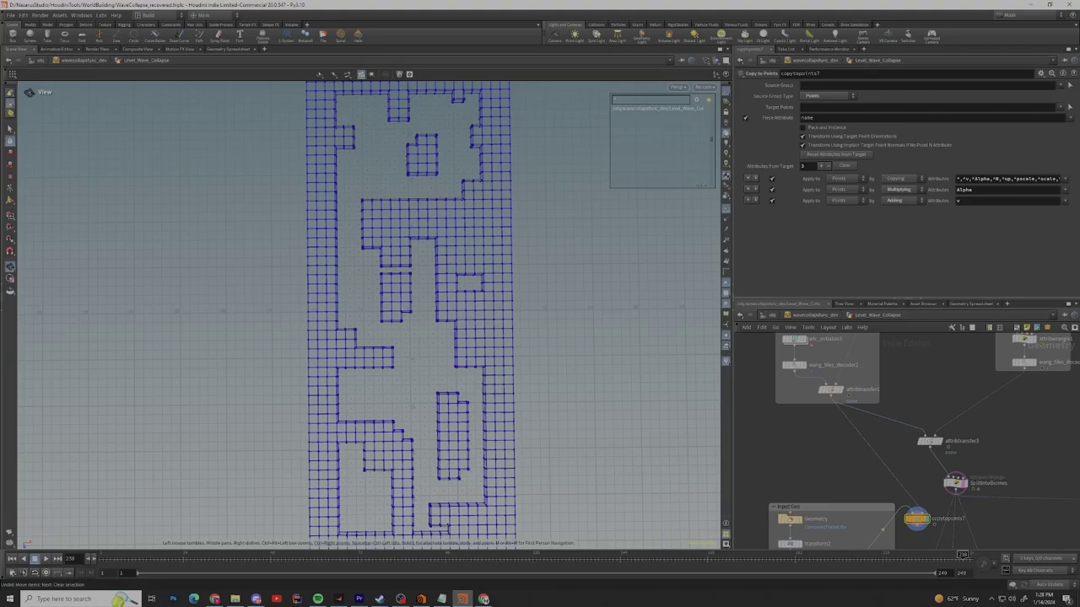
key(ctrl+z)
key(ctrl+z)
key(ctrl+z)
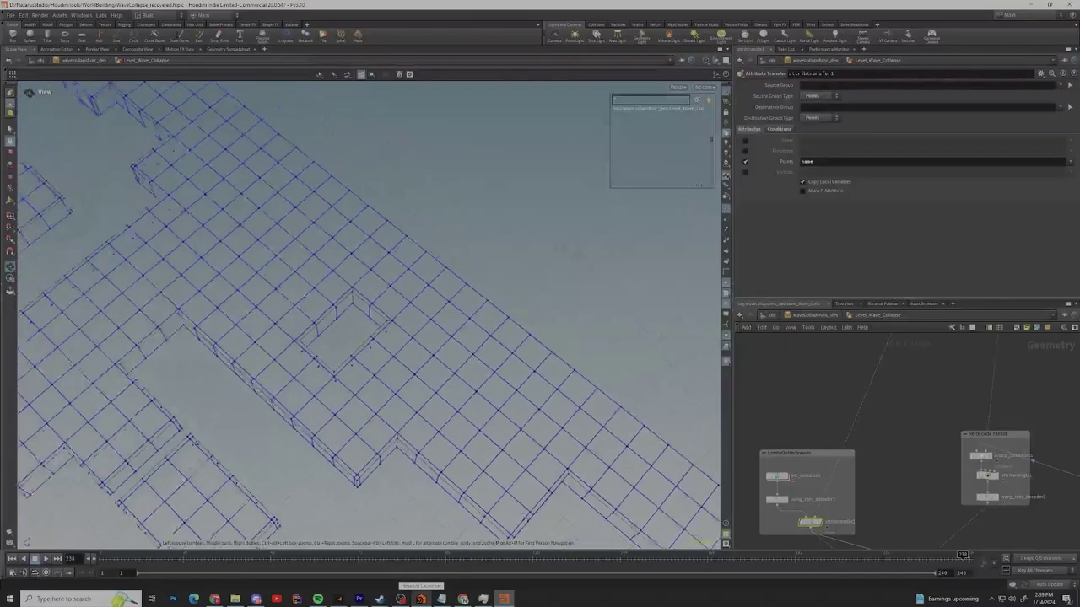
drag(371, 313, 299, 314)
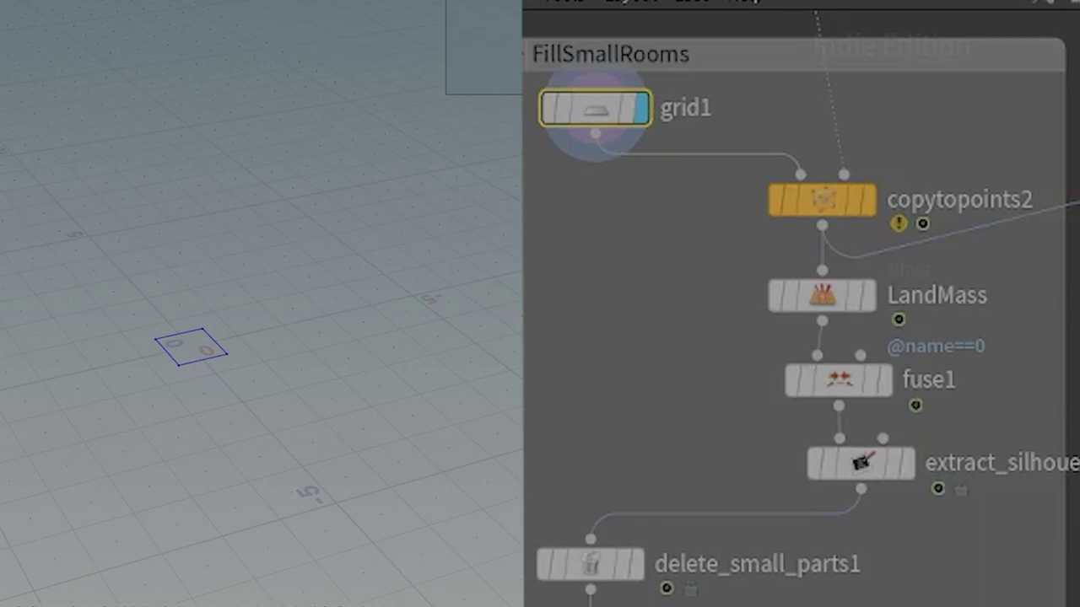
Display the copytopoints2, LandMass, fuse1 and silhouette extraction results in turn within the FillSmallRooms network.
click(822, 199)
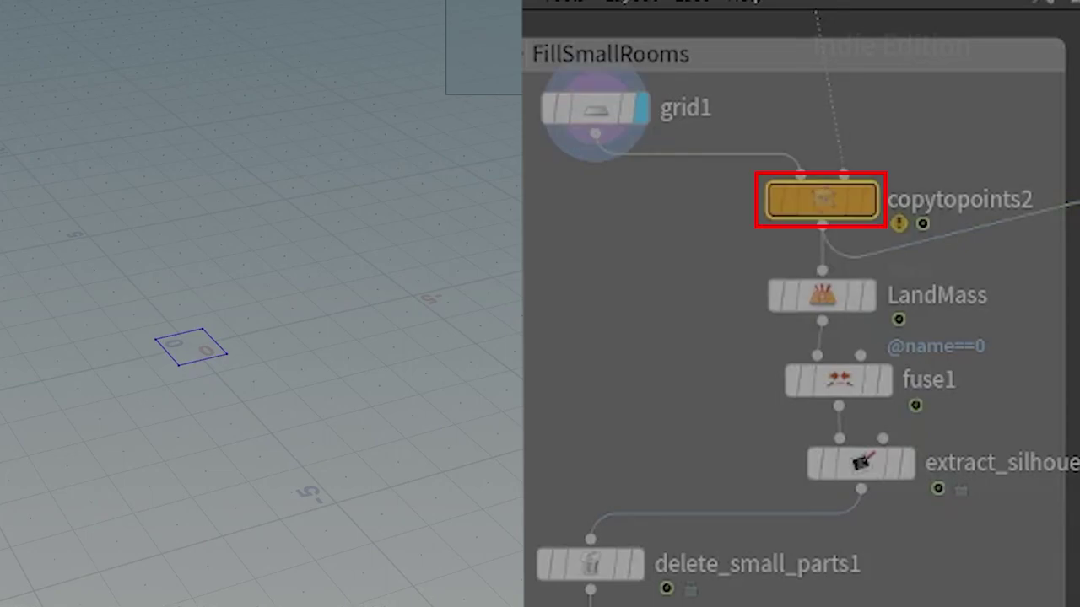
click(867, 136)
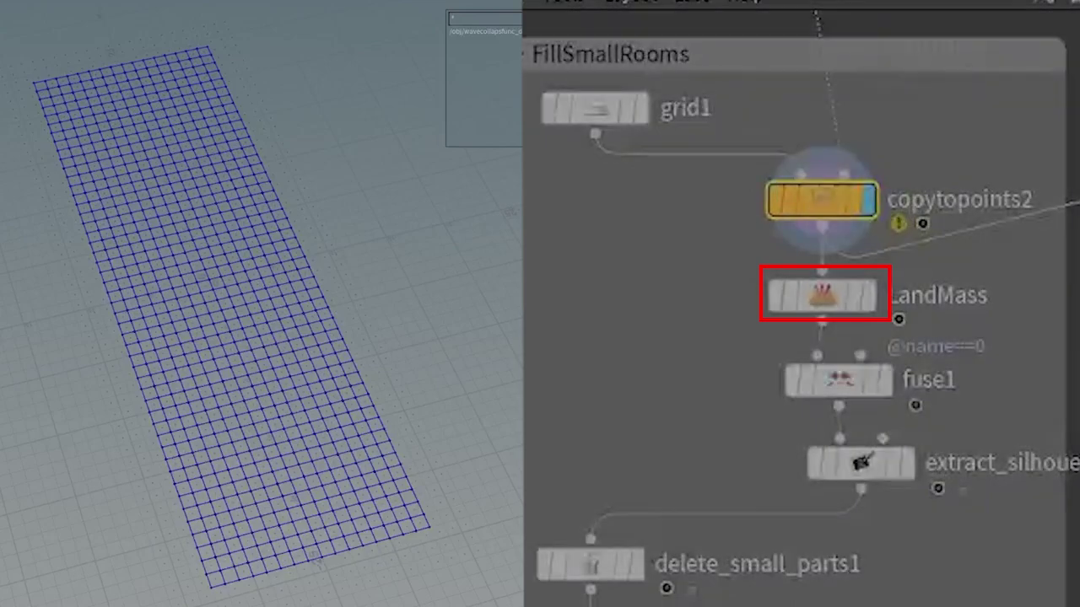
drag(794, 213, 693, 213)
scroll(781, 302, up, 3)
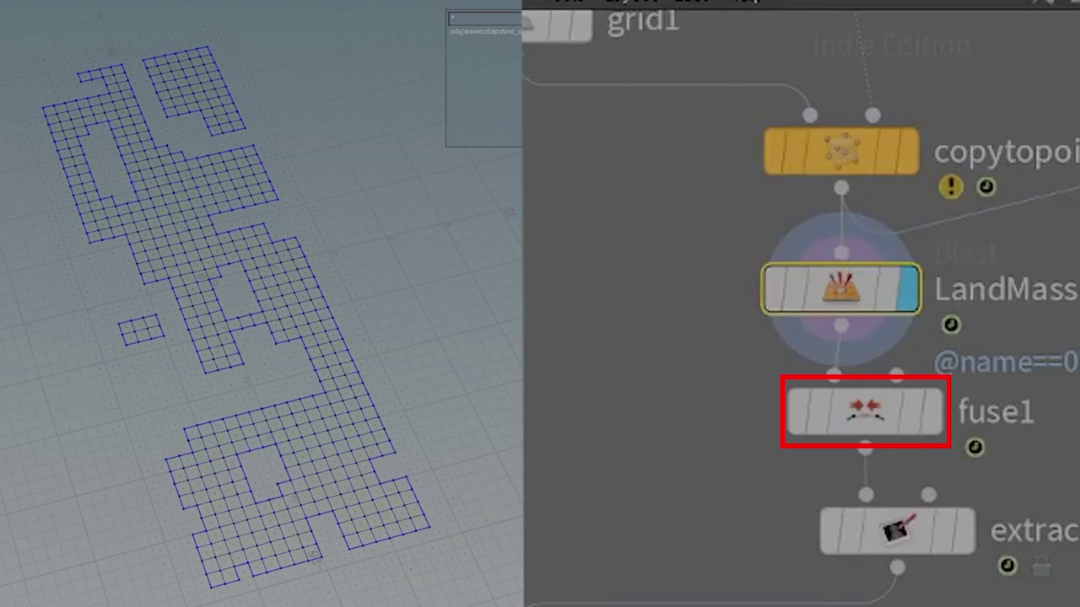
click(865, 412)
click(950, 329)
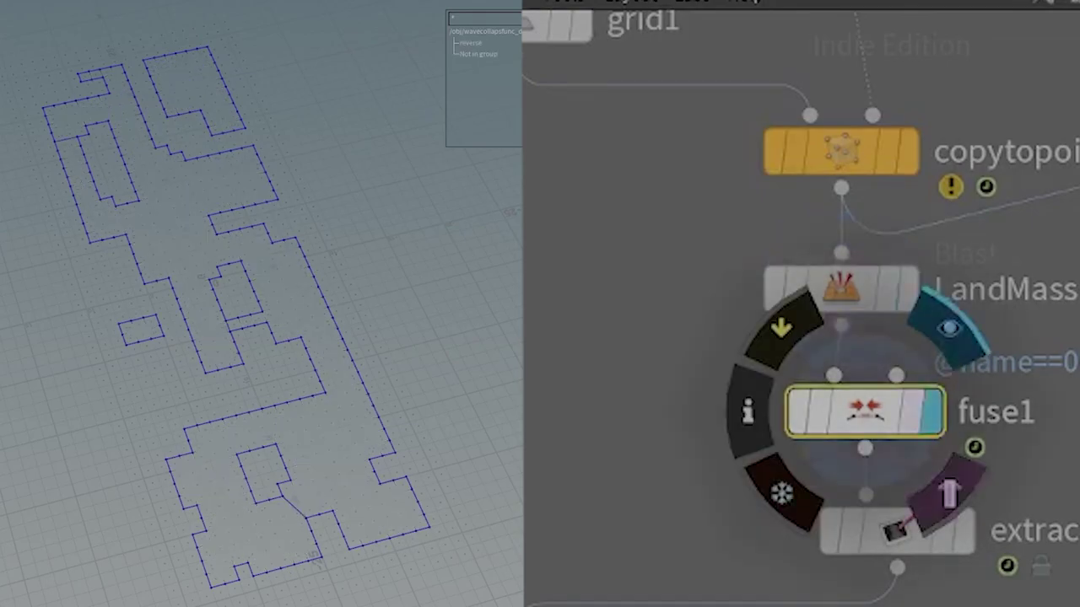
click(898, 531)
click(981, 449)
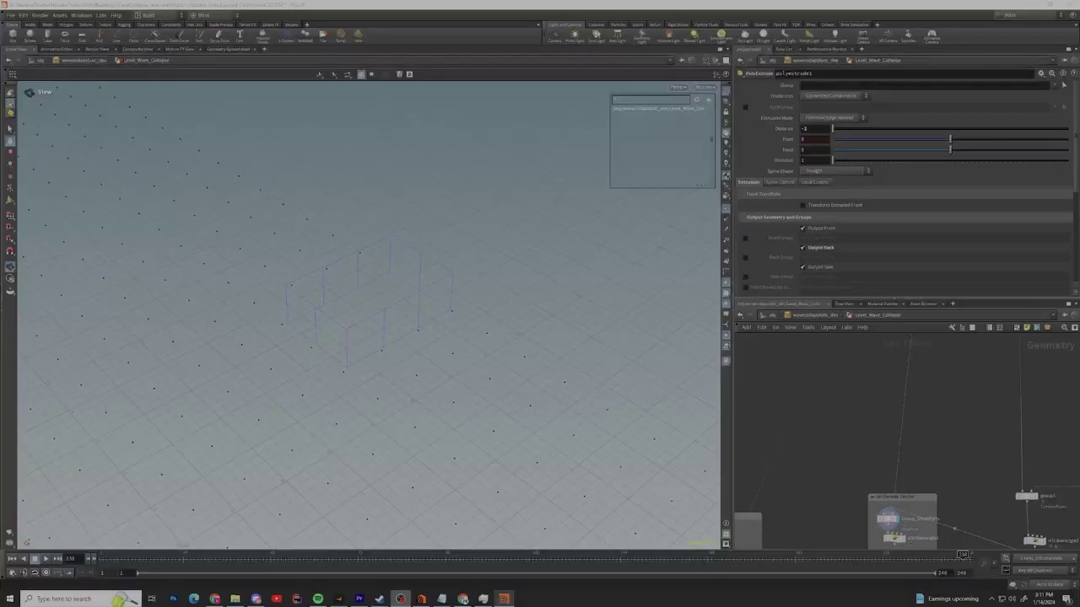
Inspect the small room outline left by delete_small_parts1 and display the result of transform3.
drag(354, 337, 413, 313)
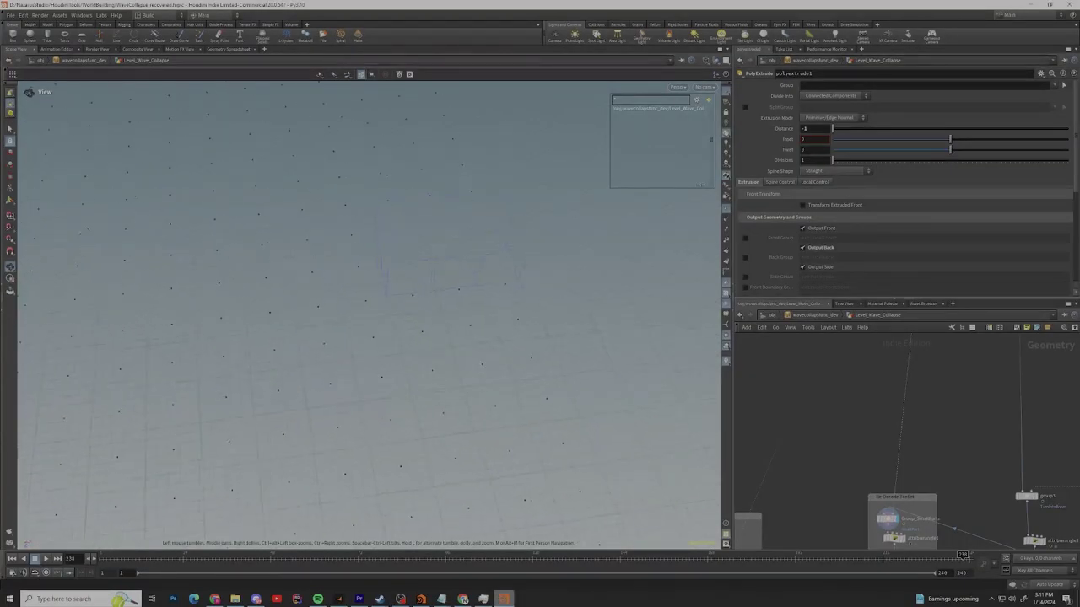
drag(413, 338, 346, 316)
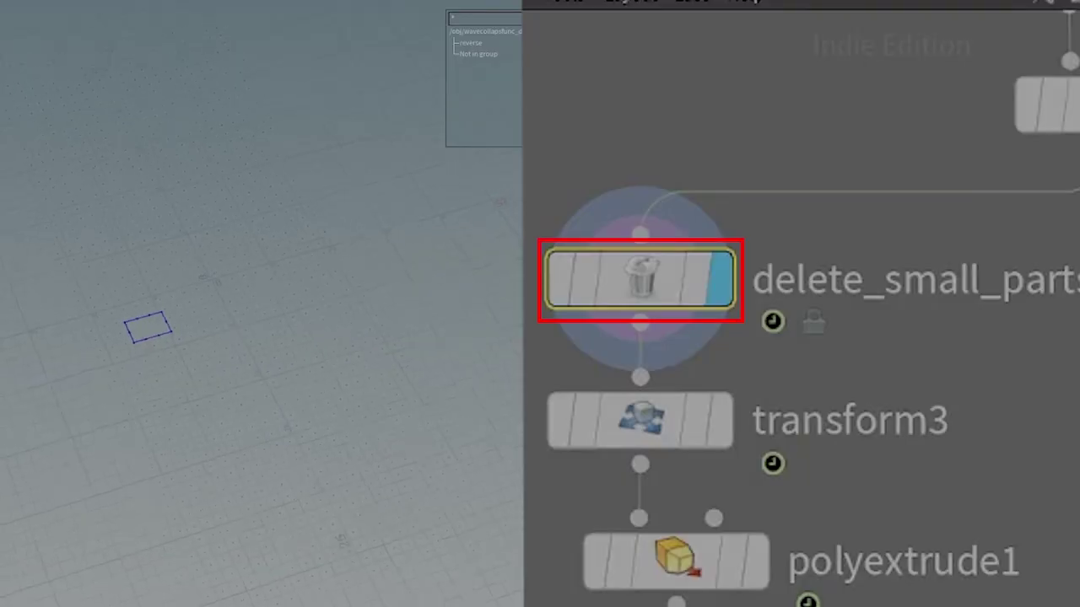
drag(278, 312, 304, 312)
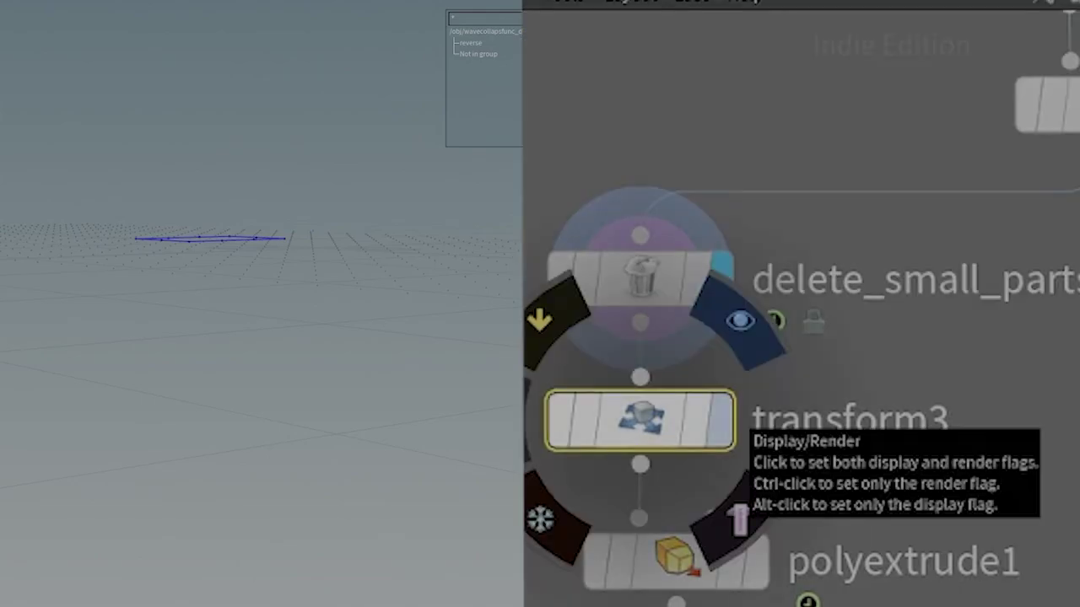
click(721, 420)
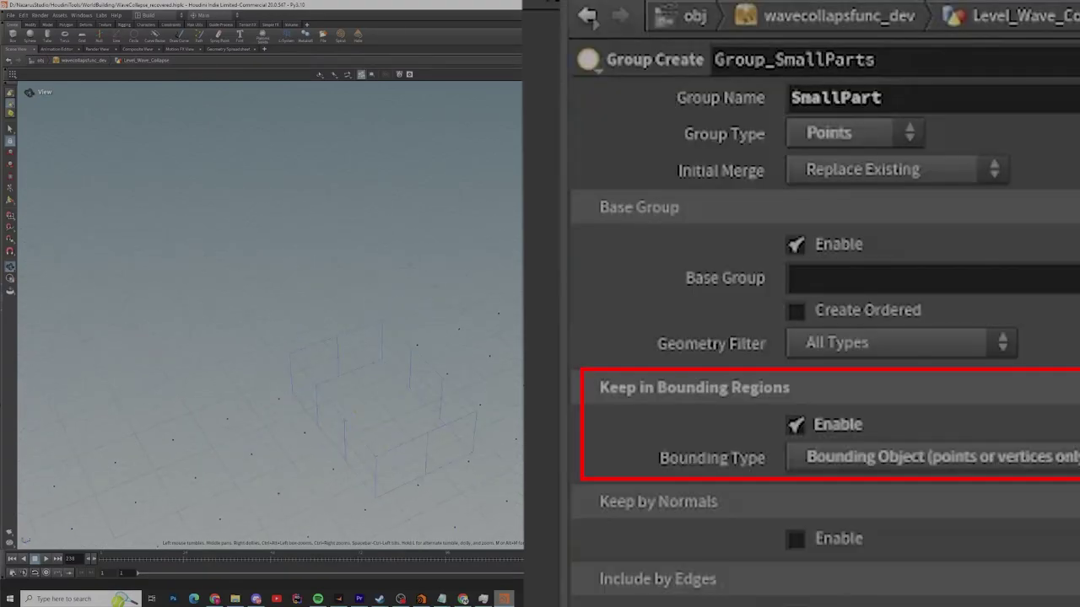
Examine the extruded small room volume, the SmallPart point wrangle and the small room's area in the level mesh.
drag(287, 287, 248, 359)
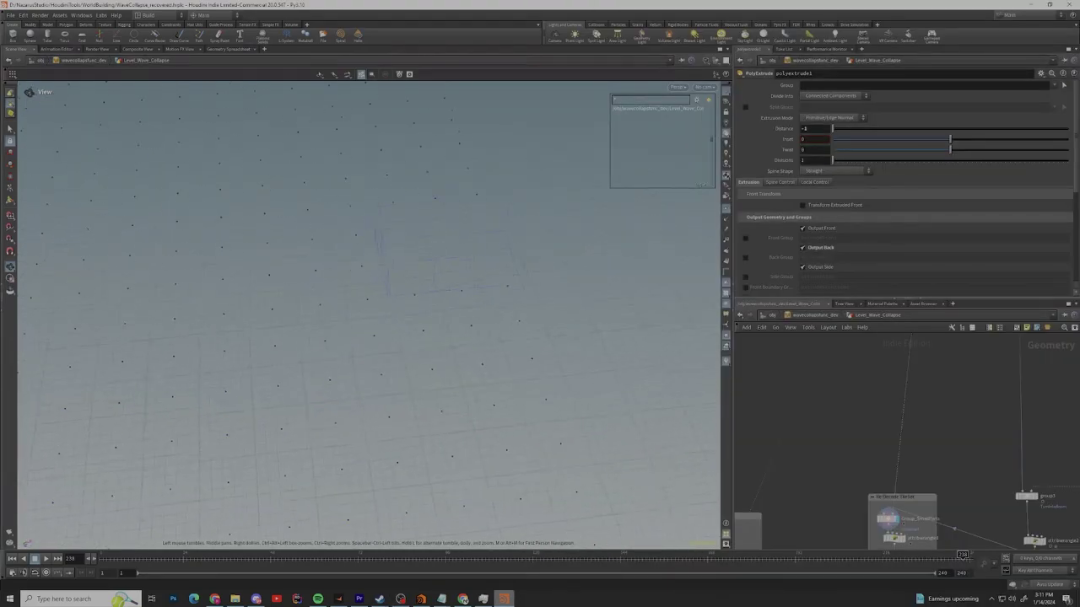
drag(338, 337, 439, 316)
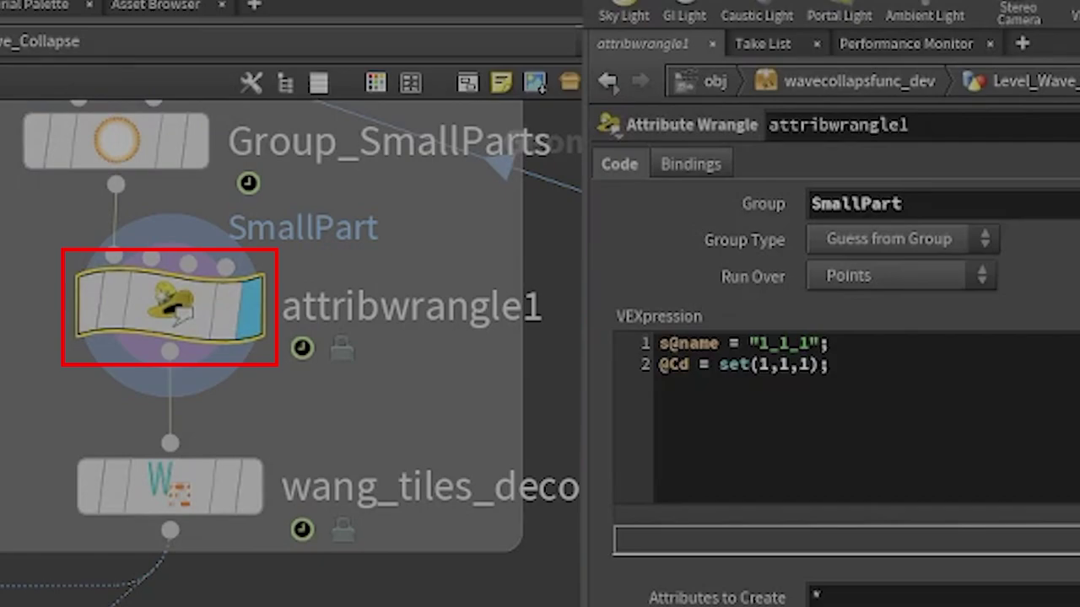
drag(832, 365, 659, 342)
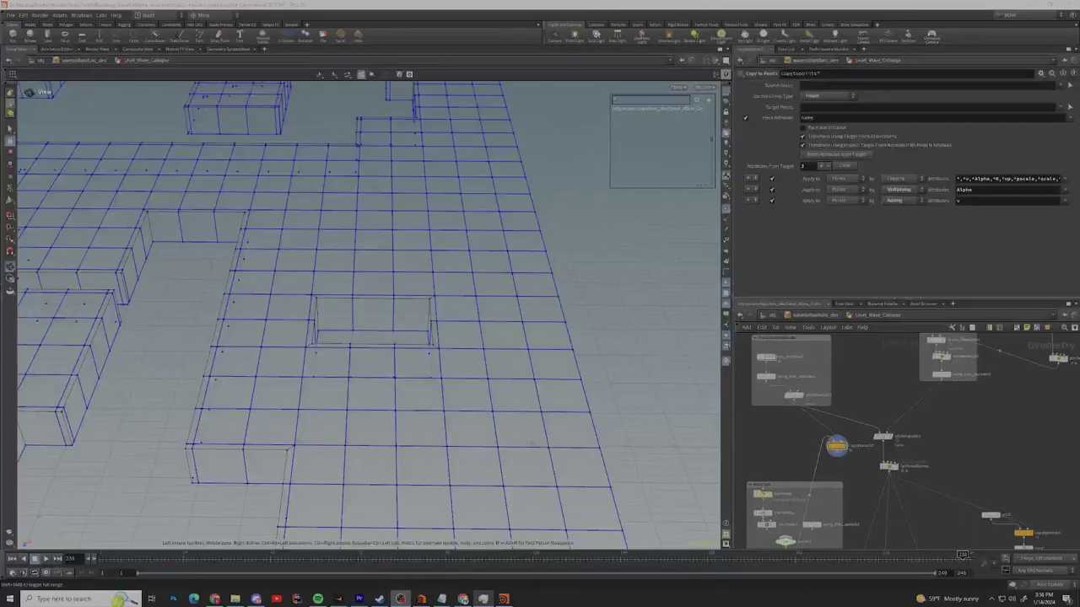
drag(531, 443, 603, 439)
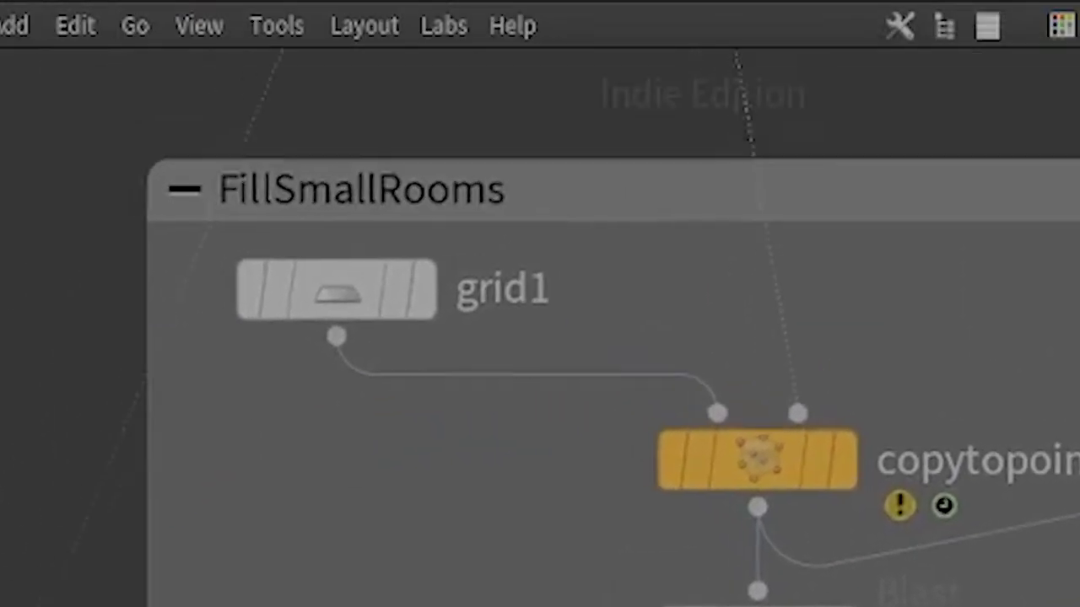
Display copytopoints2 in the FillSmallRooms network, and display the inverse land selection from LandMass1.
click(384, 319)
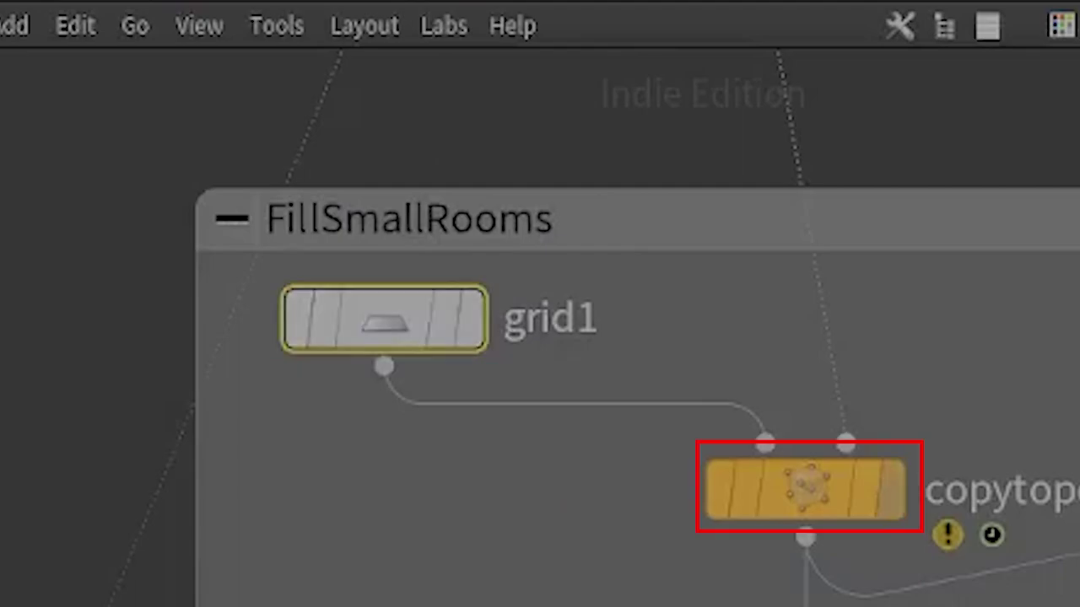
click(806, 490)
click(891, 489)
middle_drag(891, 489, 351, 276)
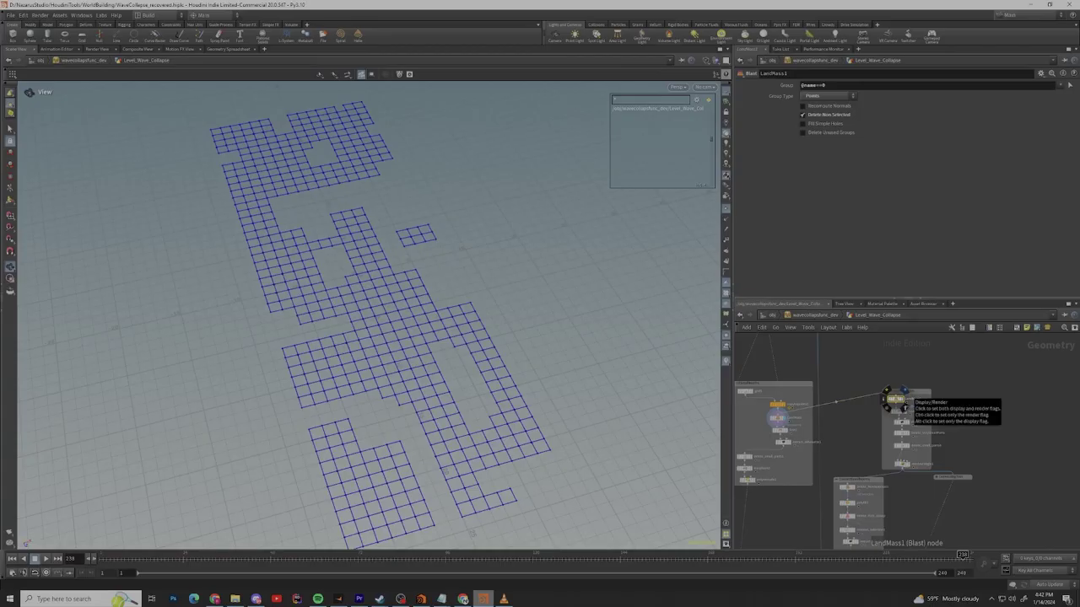
click(902, 395)
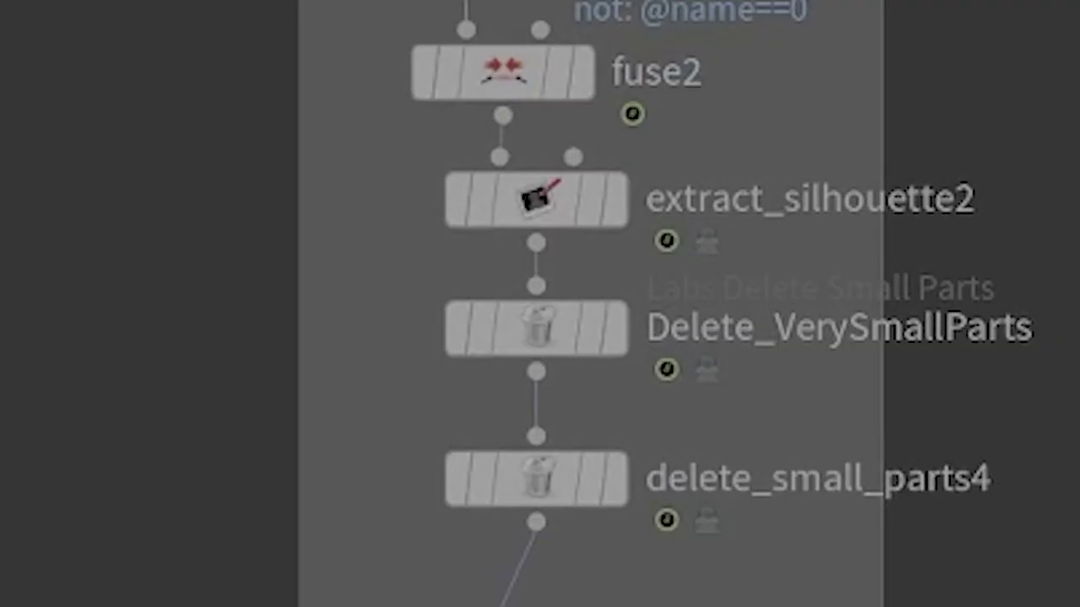
Select the transform4, polyextrude2 and attribcreate1 nodes and display the extruded room cutters from polyextrude2.
drag(866, 418, 950, 471)
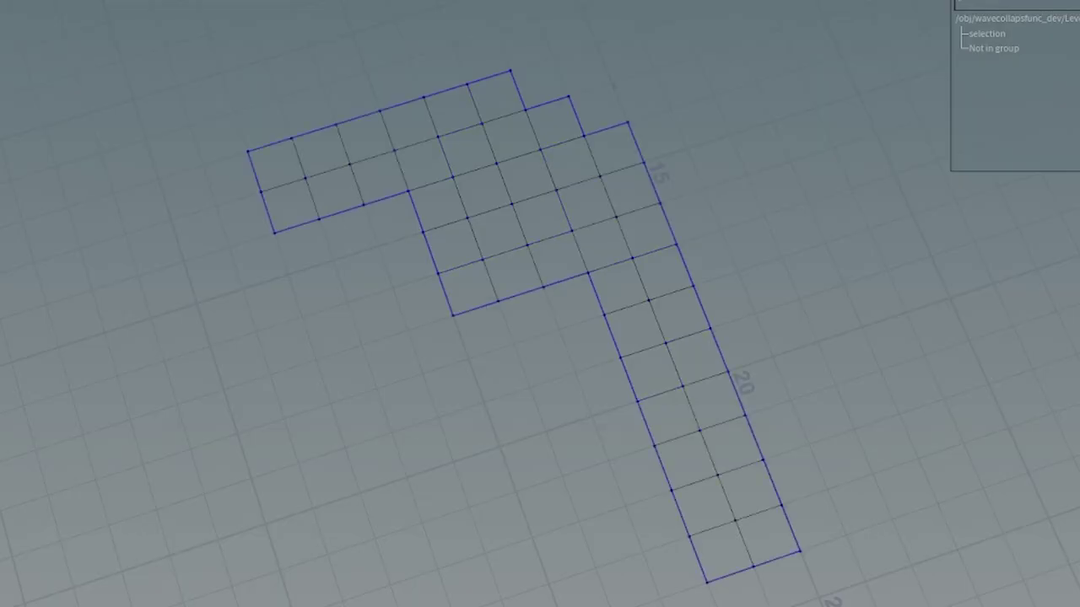
drag(301, 113, 890, 511)
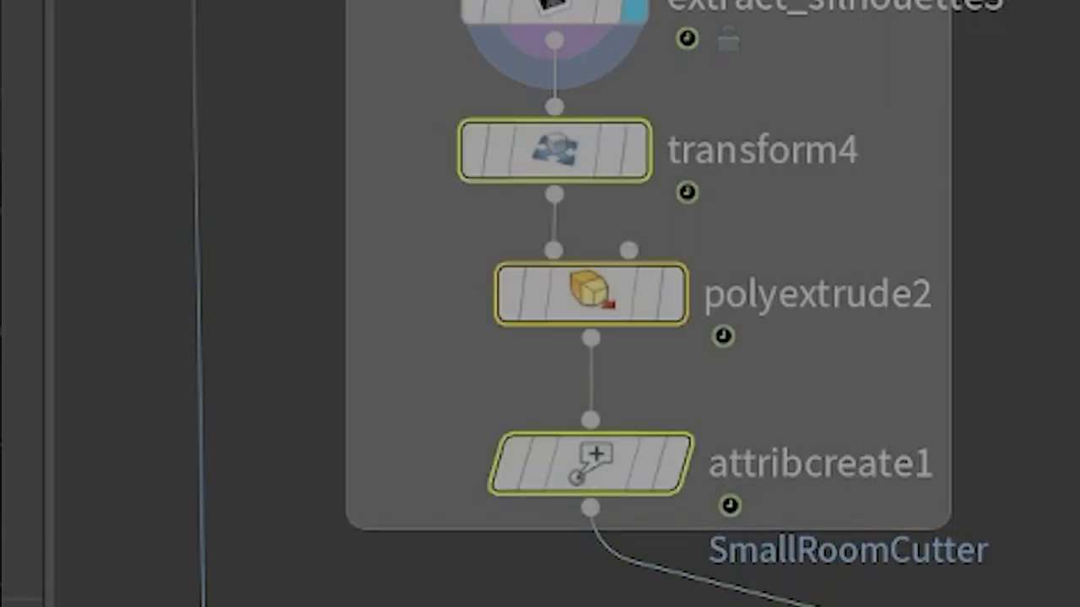
click(966, 513)
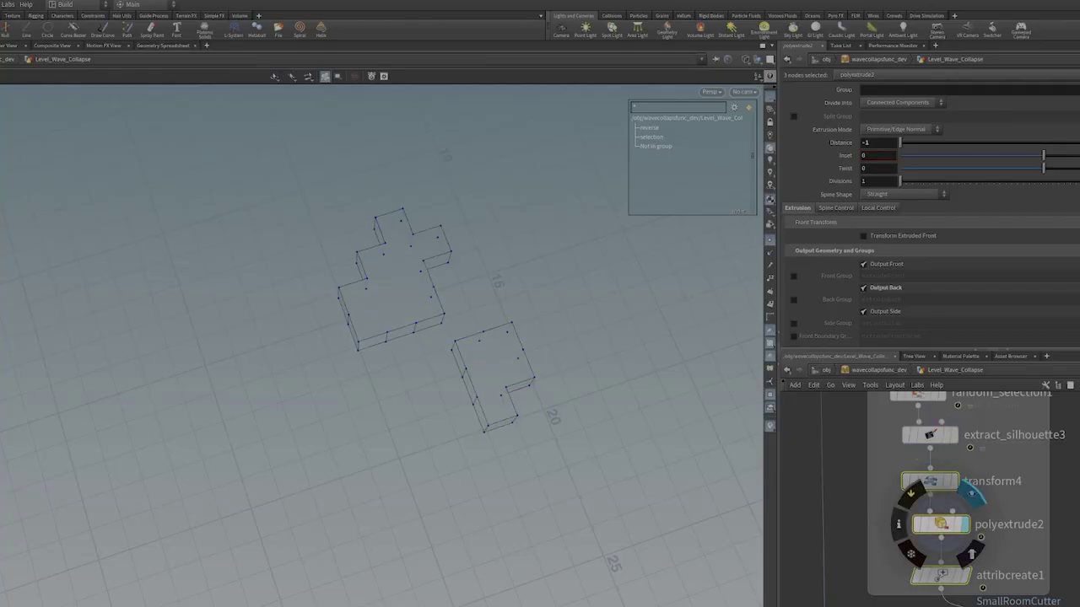
drag(405, 354, 430, 227)
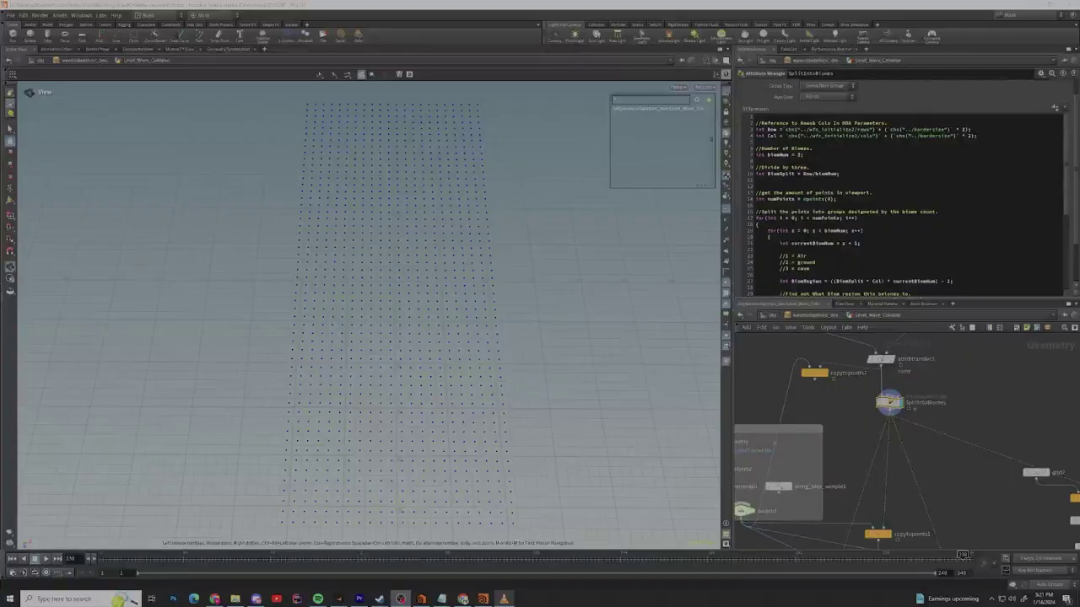
Read through the SplitIntoBiomes wrangle code down to the Ground and Underground group assignments.
scroll(902, 202, down, 3)
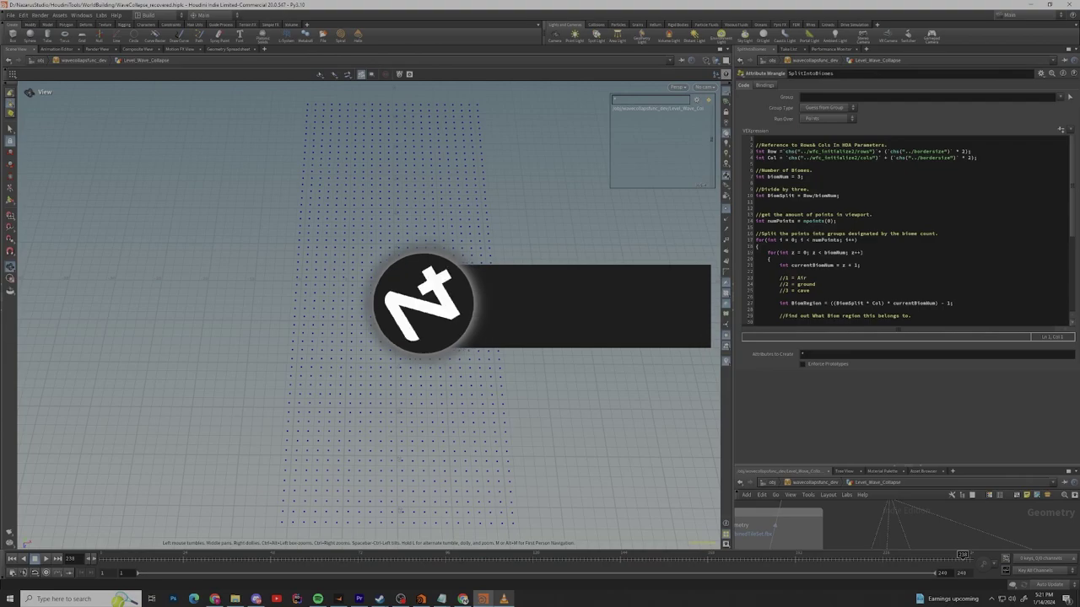
scroll(907, 230, down, 4)
scroll(906, 230, down, 1)
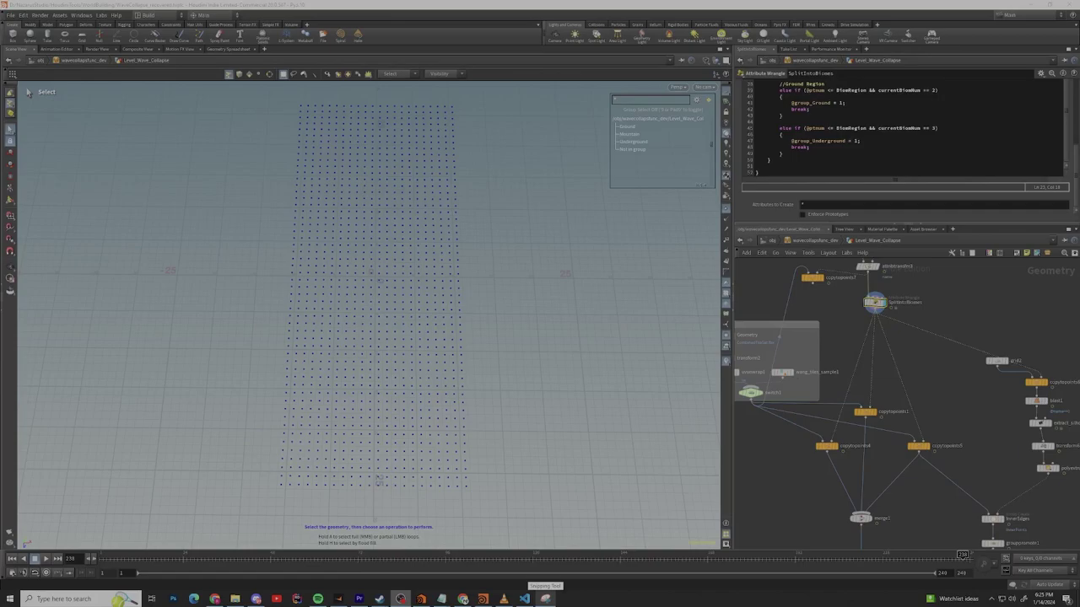
Highlight the mountain, Ground and Underground point groups in turn to check the biome regions.
click(631, 135)
click(628, 126)
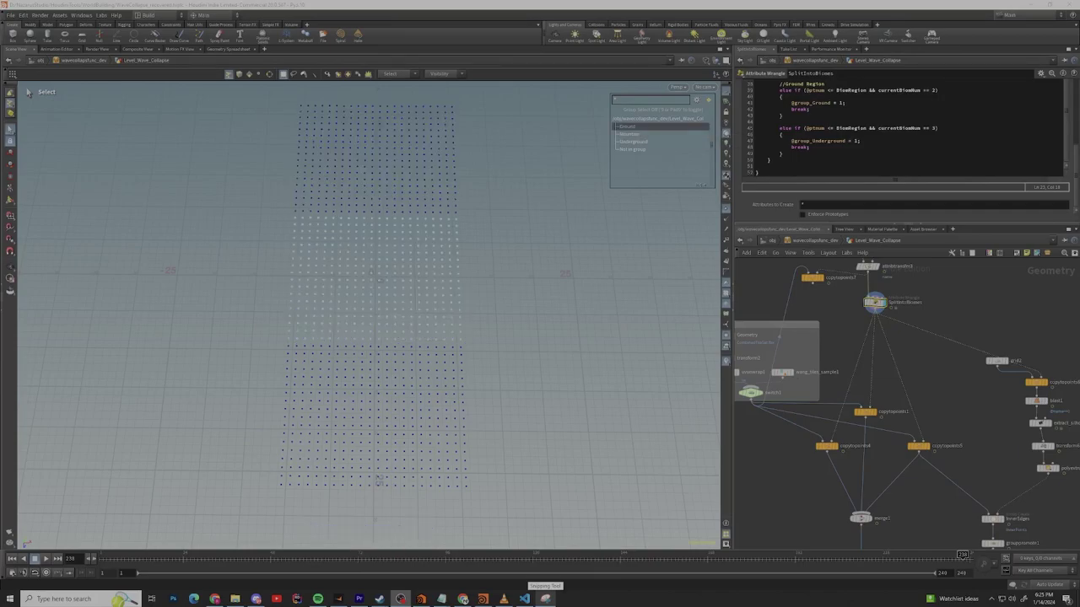
click(633, 142)
click(632, 142)
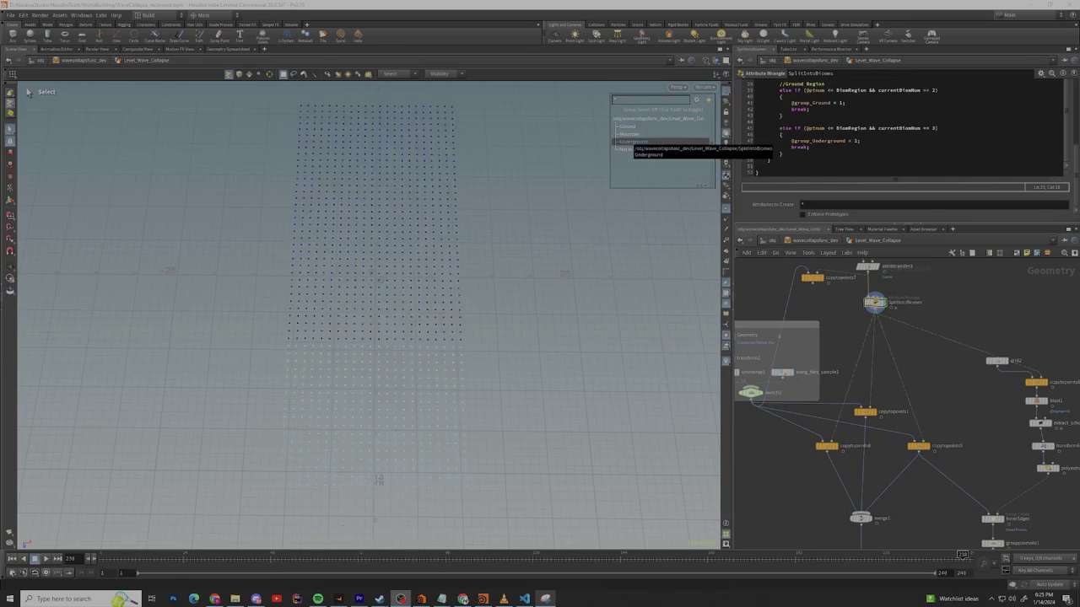
click(634, 141)
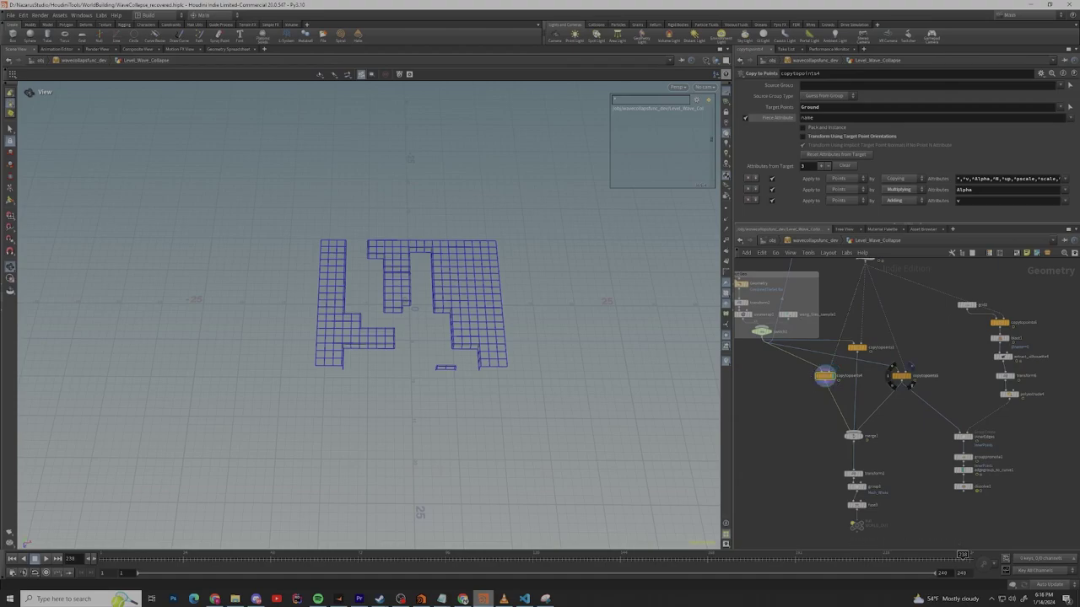
Display the results of the three biome Copy to Points nodes in turn, ending with copytopoints4 for Ground.
click(906, 377)
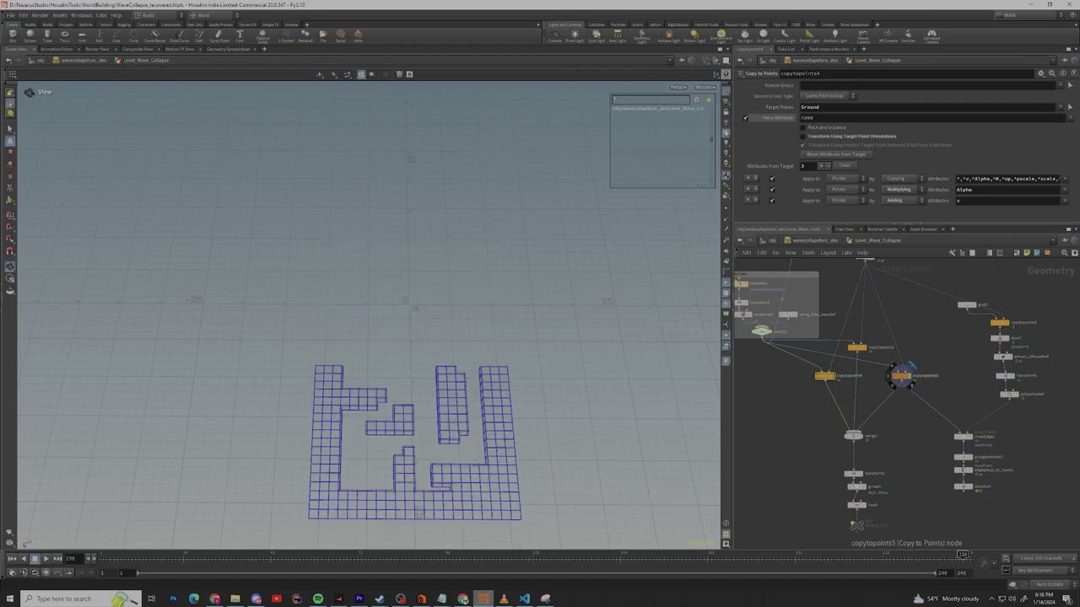
click(857, 347)
click(825, 376)
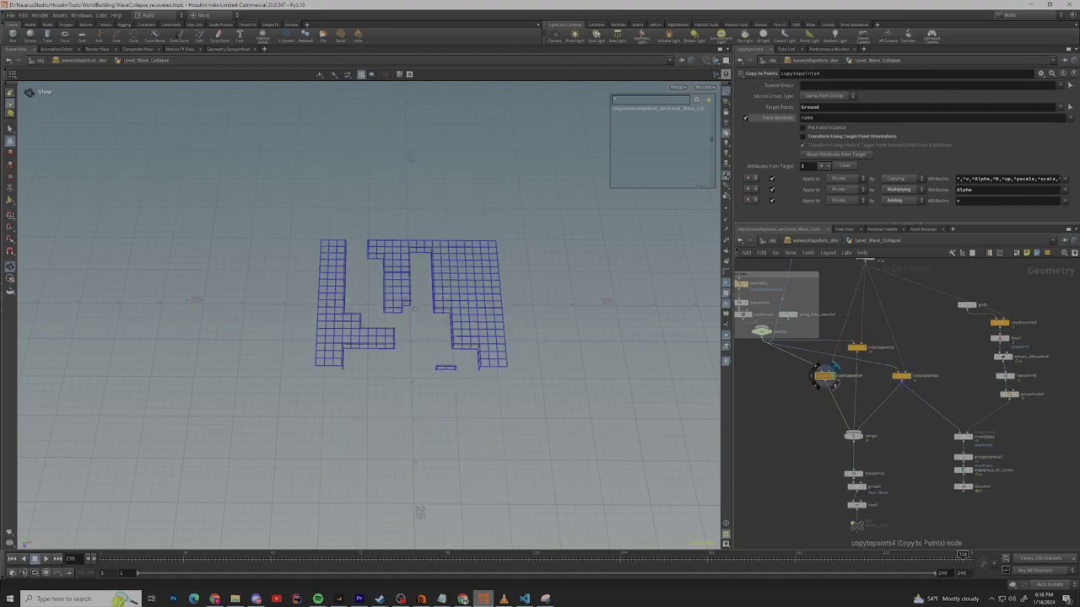
Display the combined biomes at merge1 and the reoriented level at transform1.
click(850, 436)
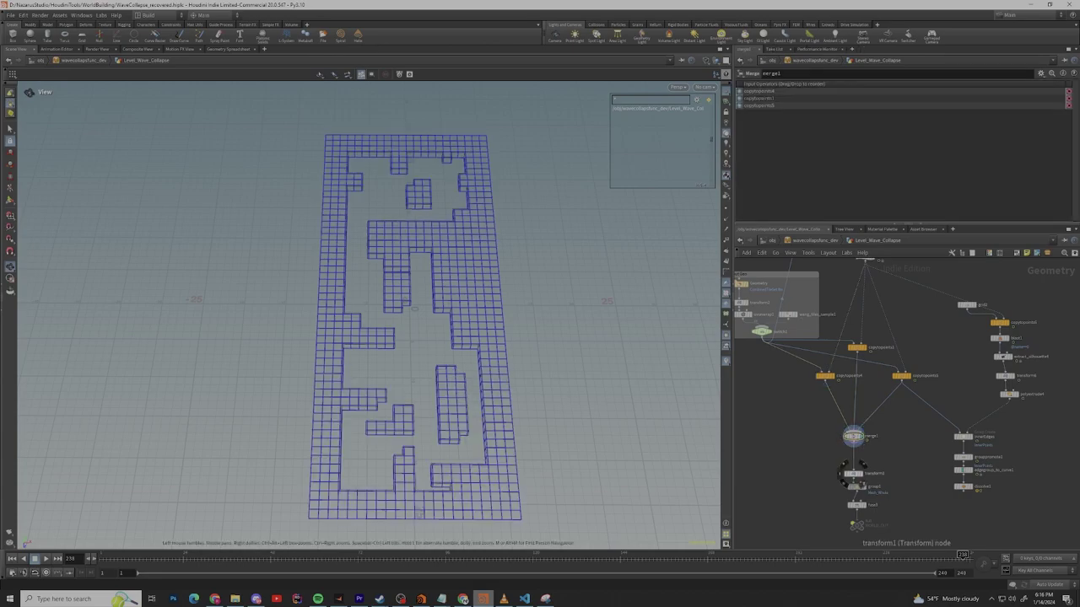
click(852, 473)
drag(422, 363, 429, 266)
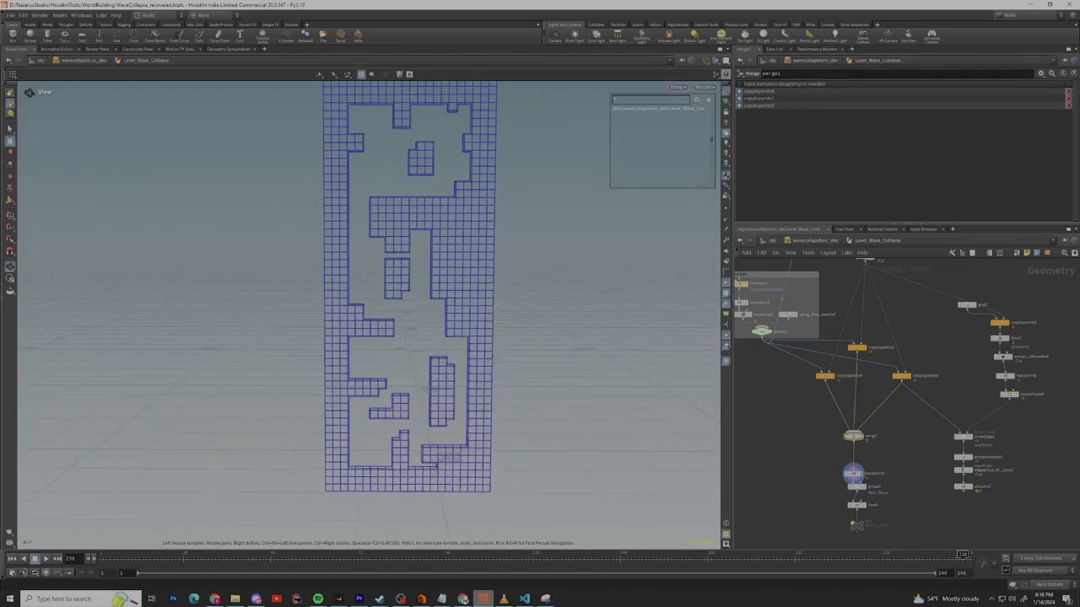